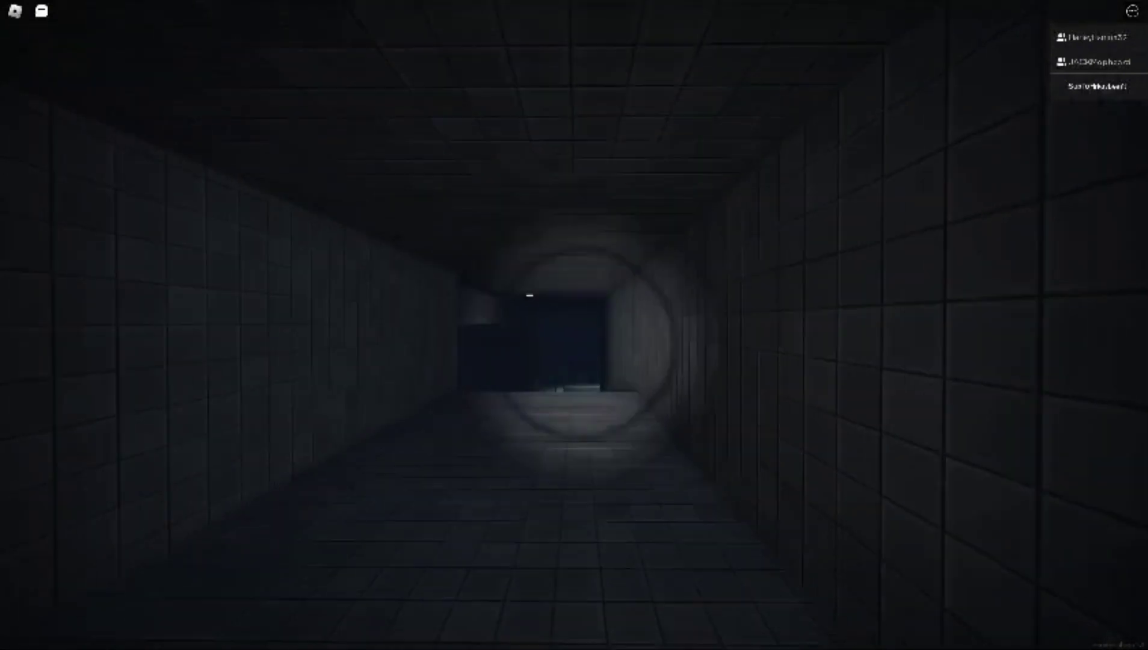
{"action": "key", "text": "w"}
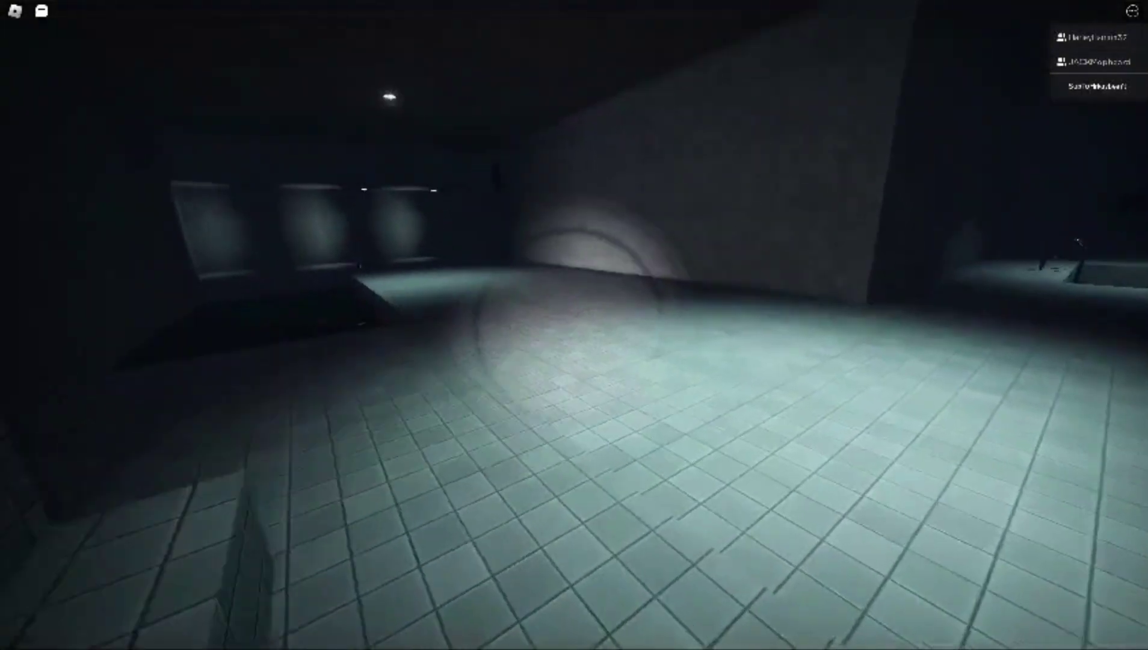
{"action": "key", "text": "w"}
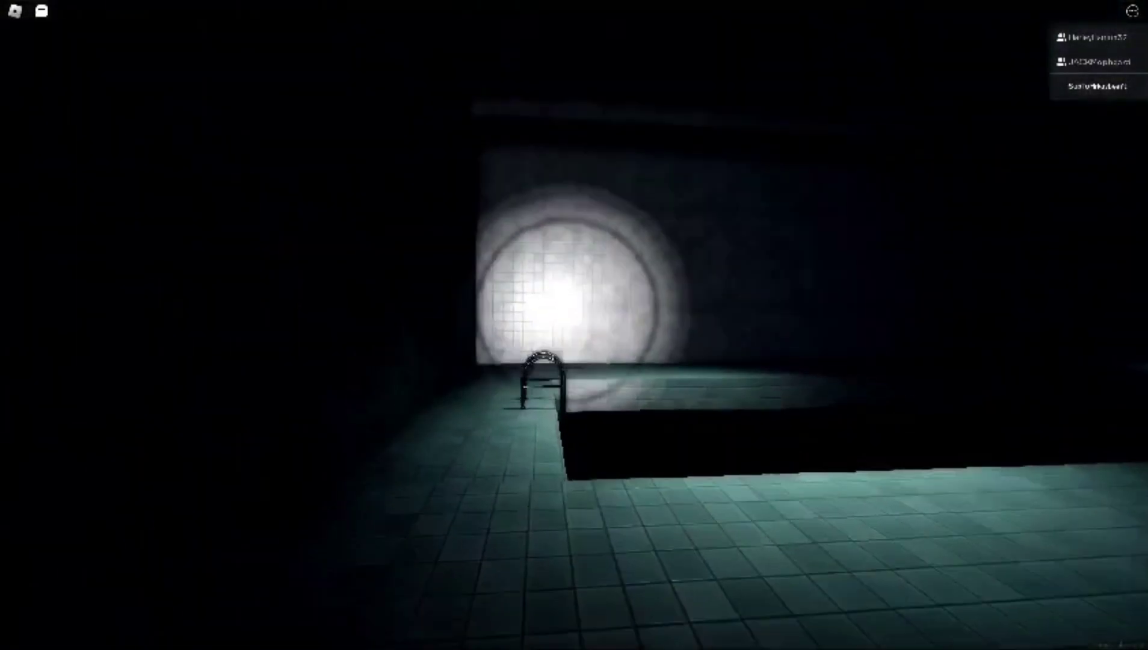
{"action": "key", "text": "w"}
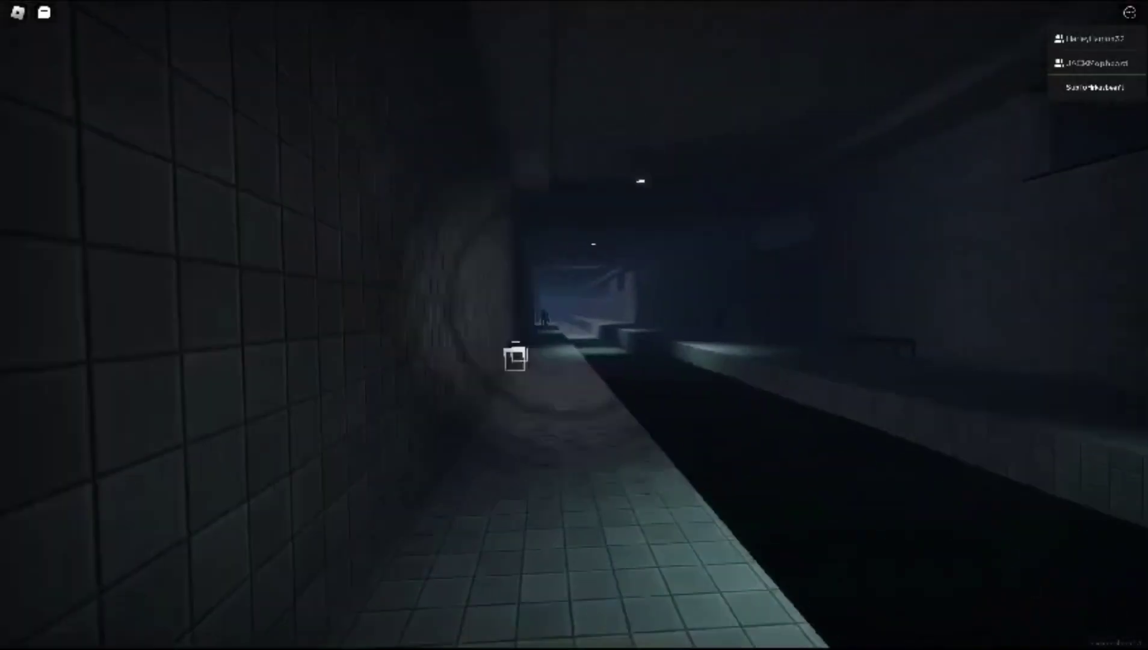
{"action": "key", "text": "w"}
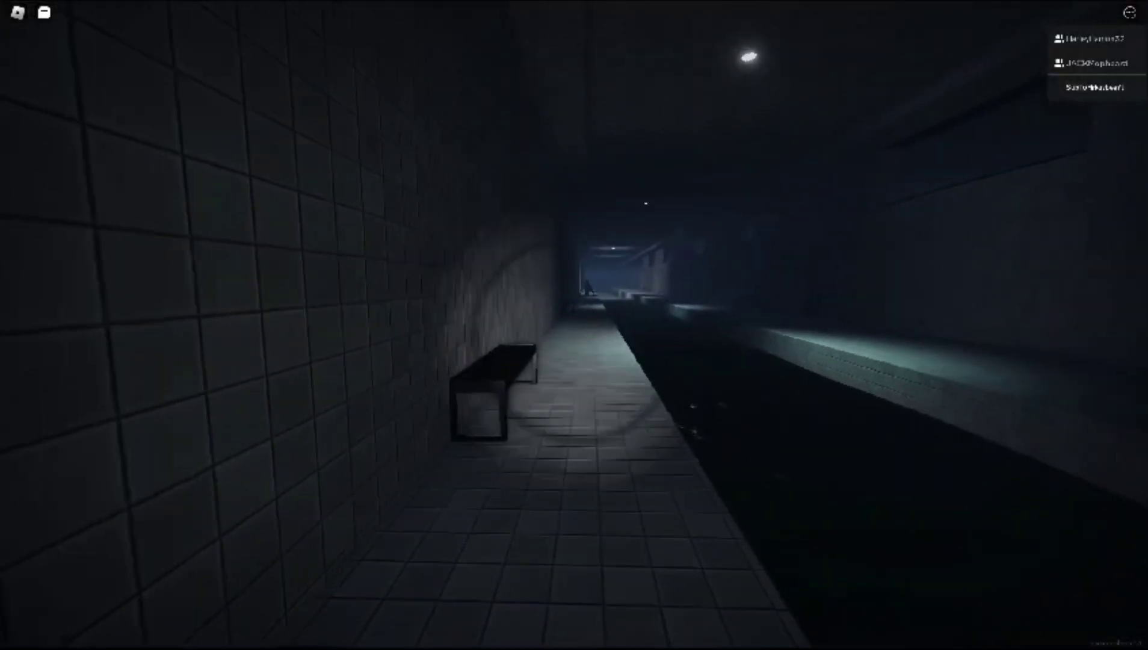
{"action": "key", "text": "w"}
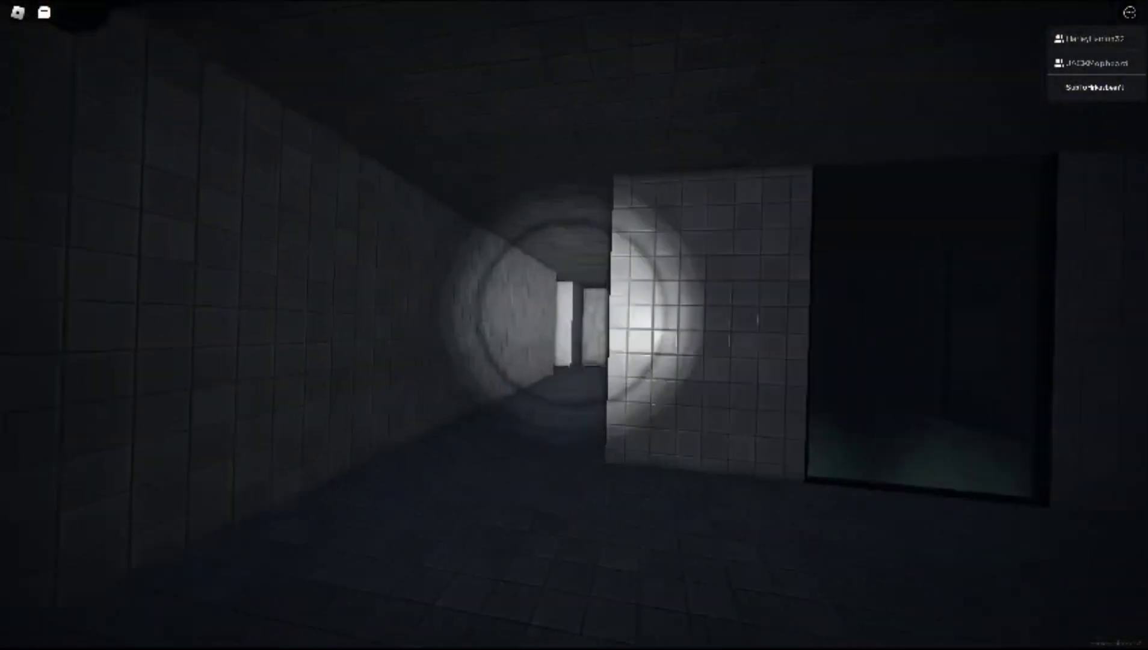
{"action": "key", "text": "w"}
{"action": "key", "text": "w"}
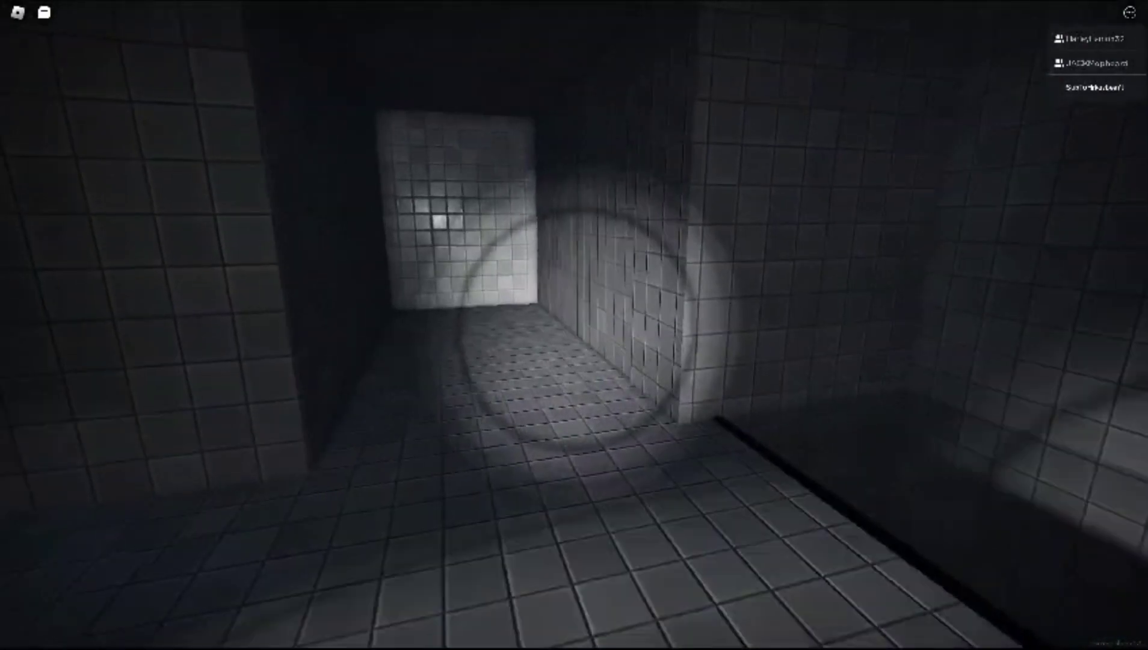
{"action": "key", "text": "w"}
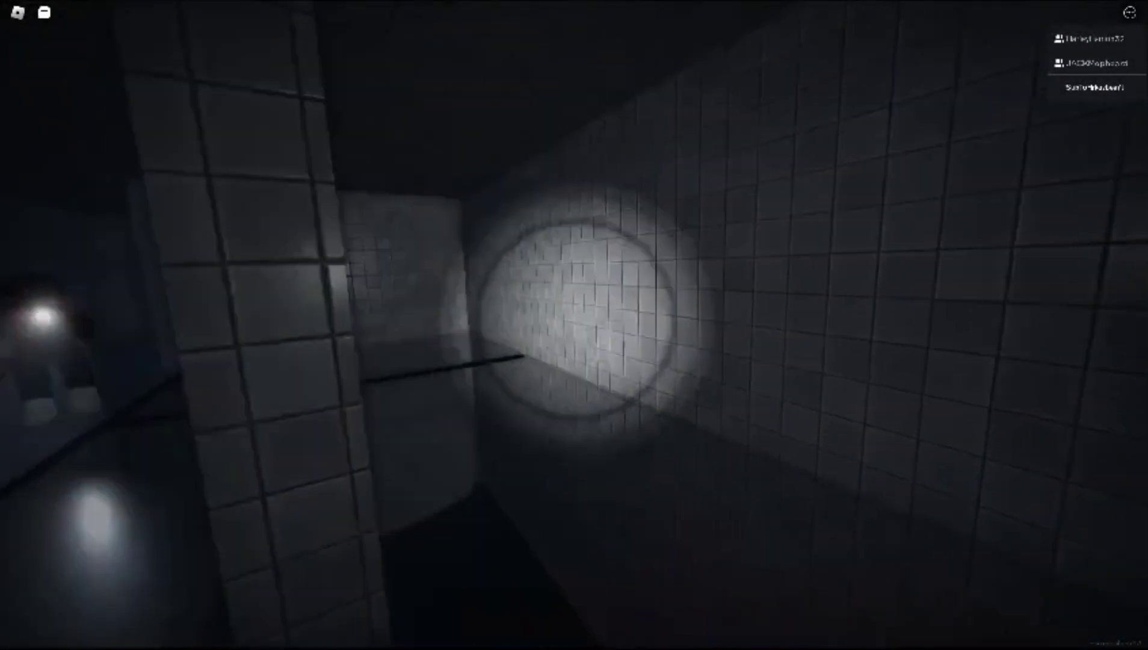
{"action": "key", "text": "w"}
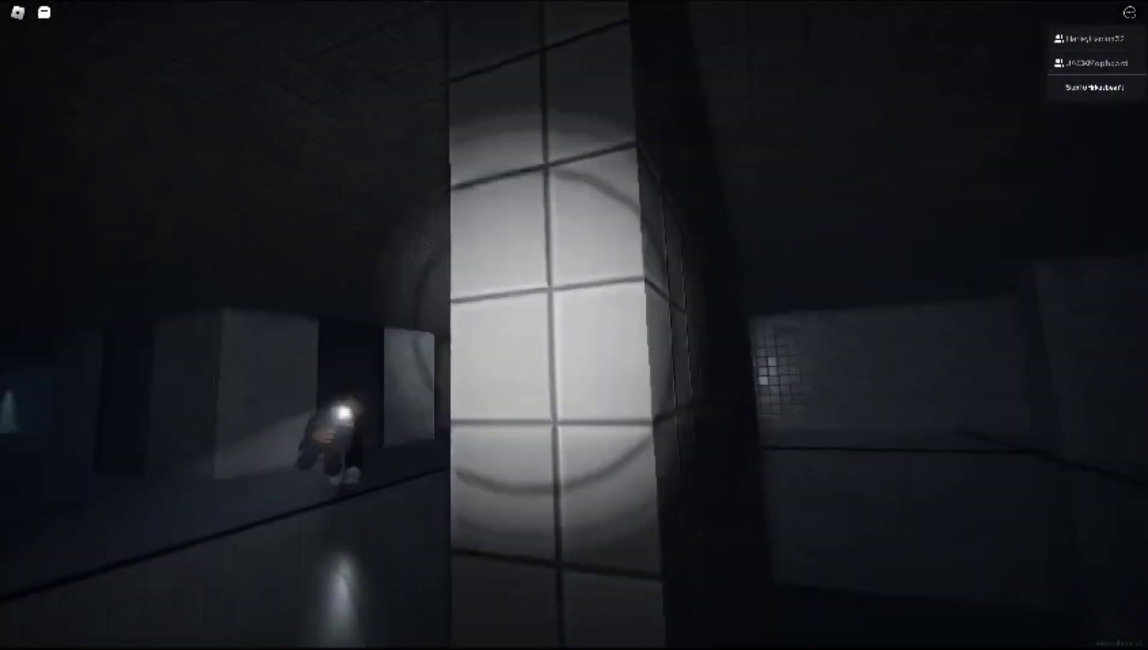
{"action": "key", "text": "w"}
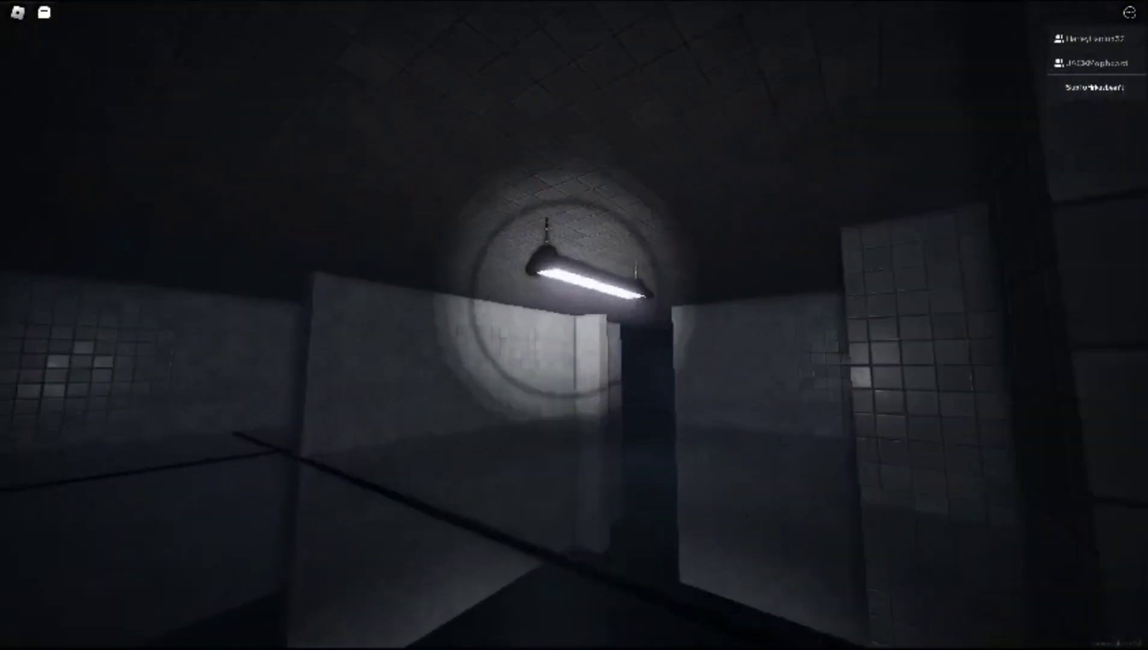
{"action": "key", "text": "w"}
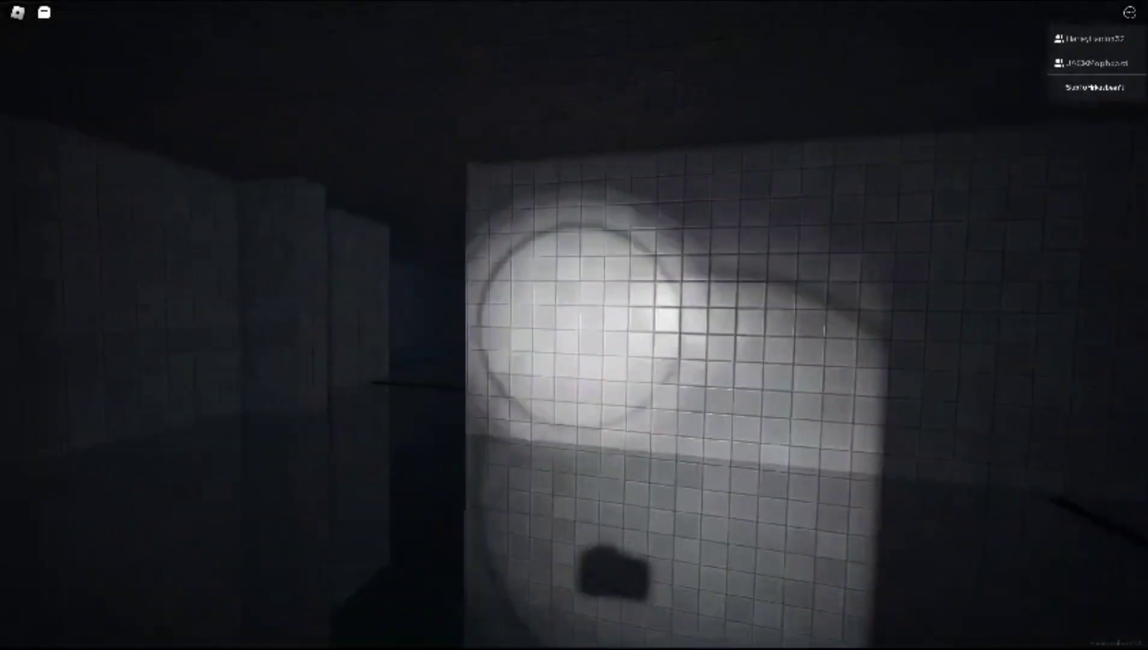
{"action": "key", "text": "w"}
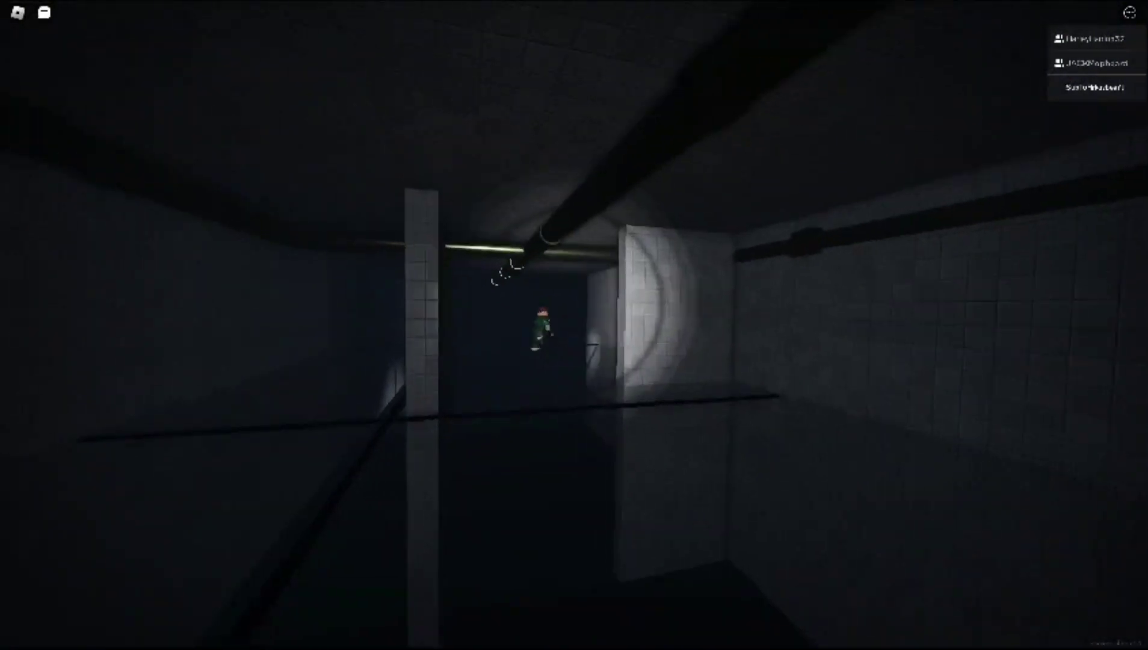
{"action": "key", "text": "w"}
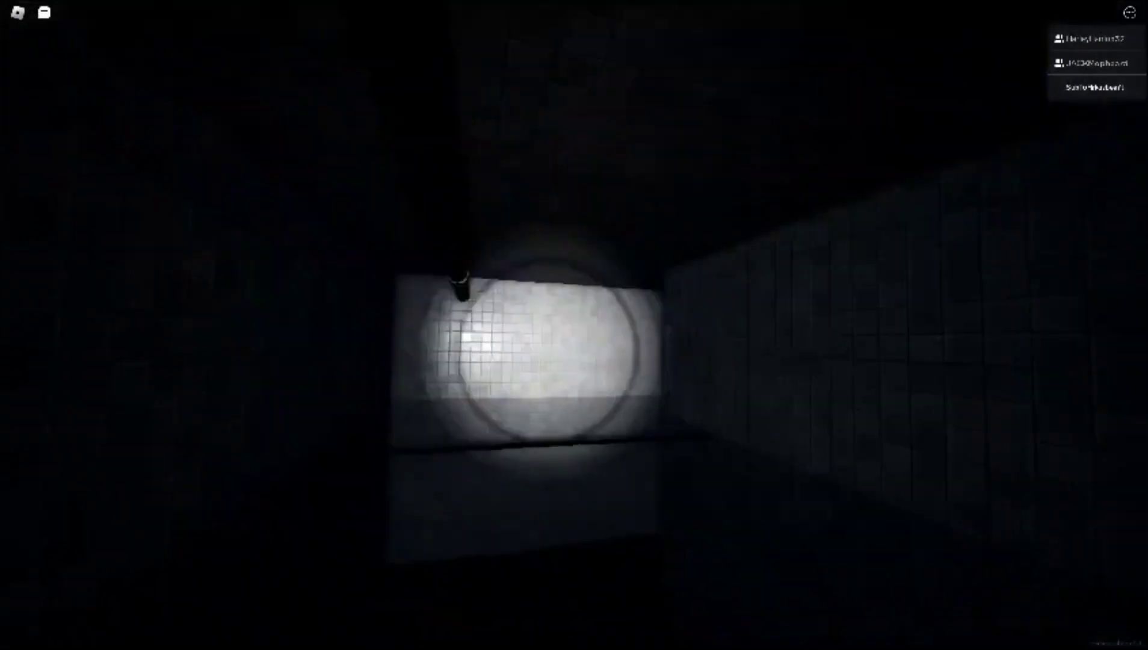
{"action": "key", "text": "w"}
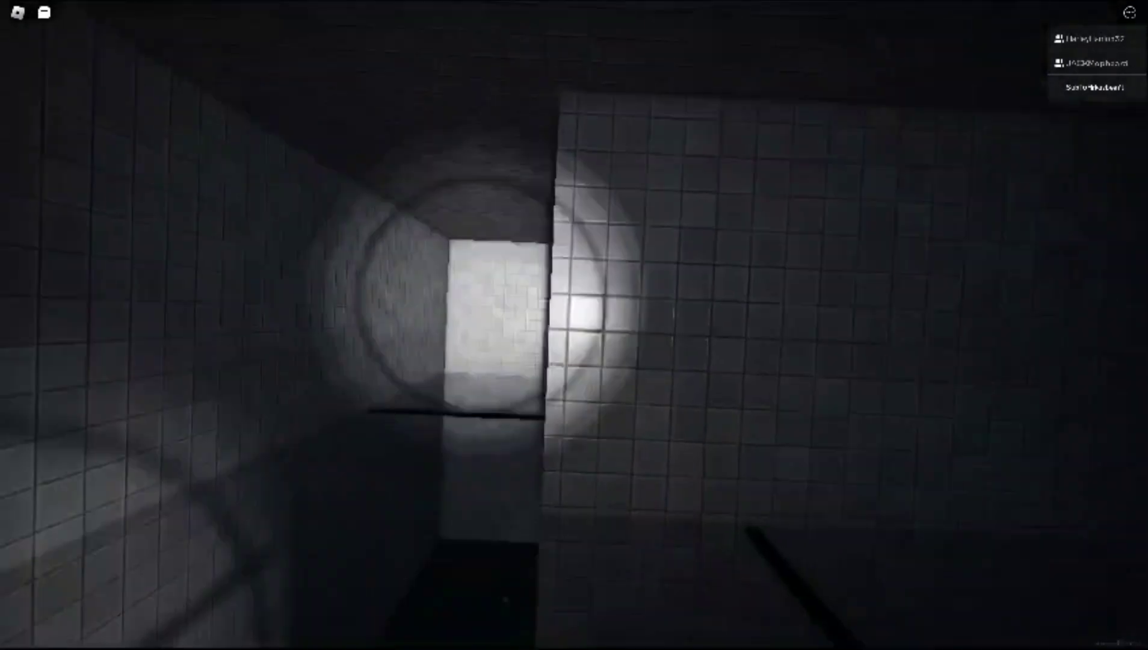
{"action": "key", "text": "w"}
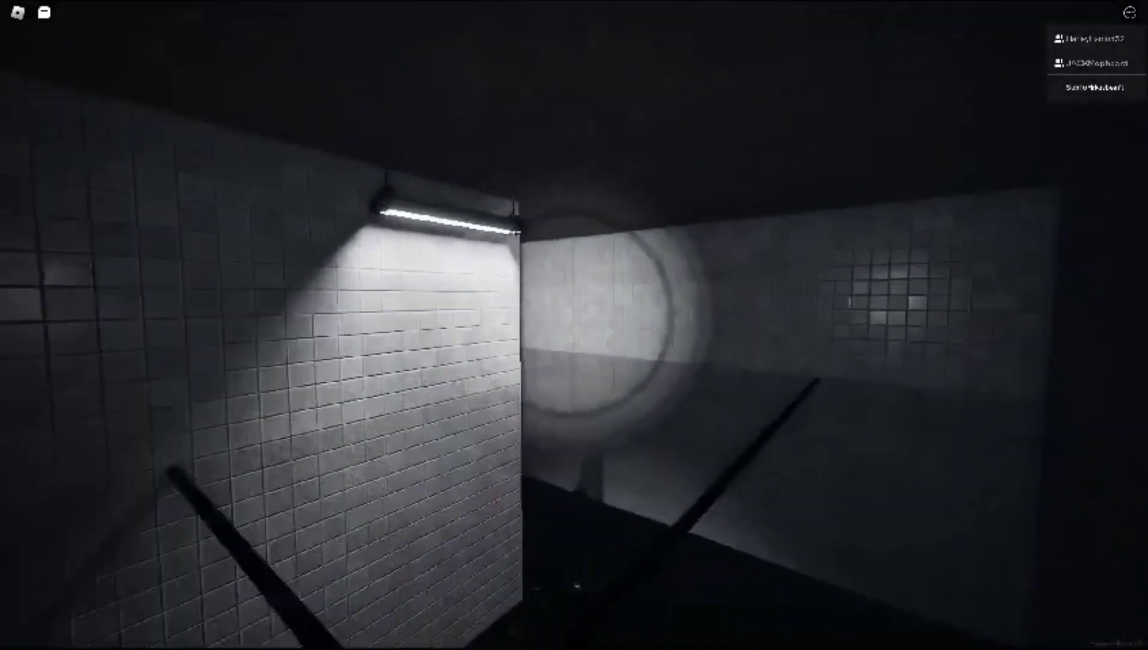
{"action": "key", "text": "w"}
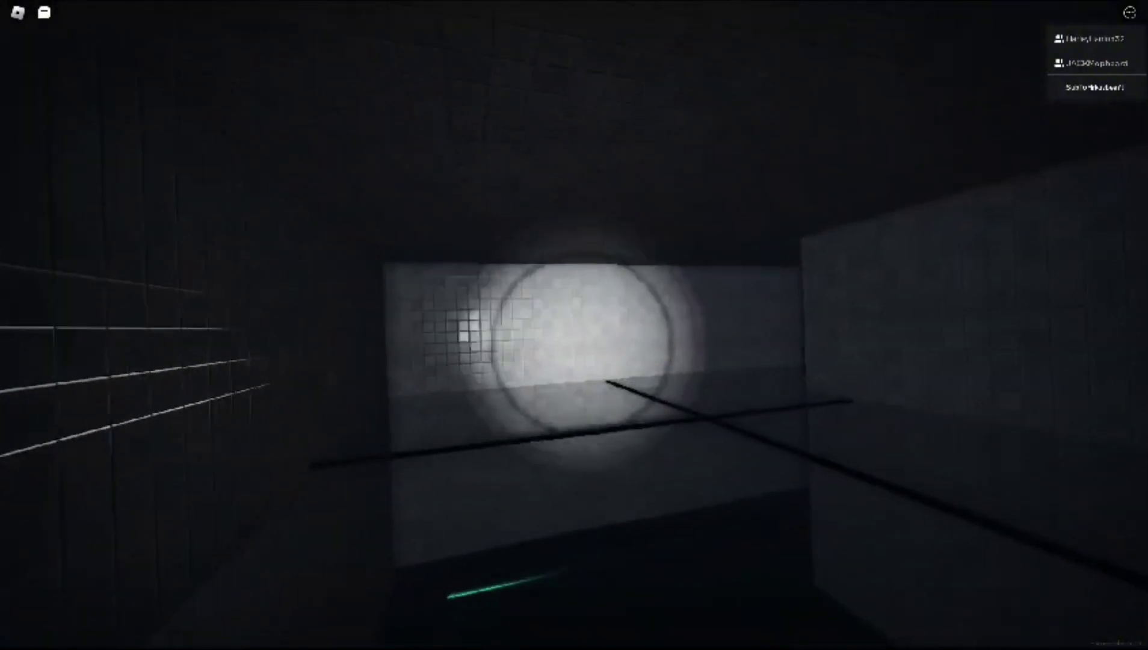
{"action": "key", "text": "w"}
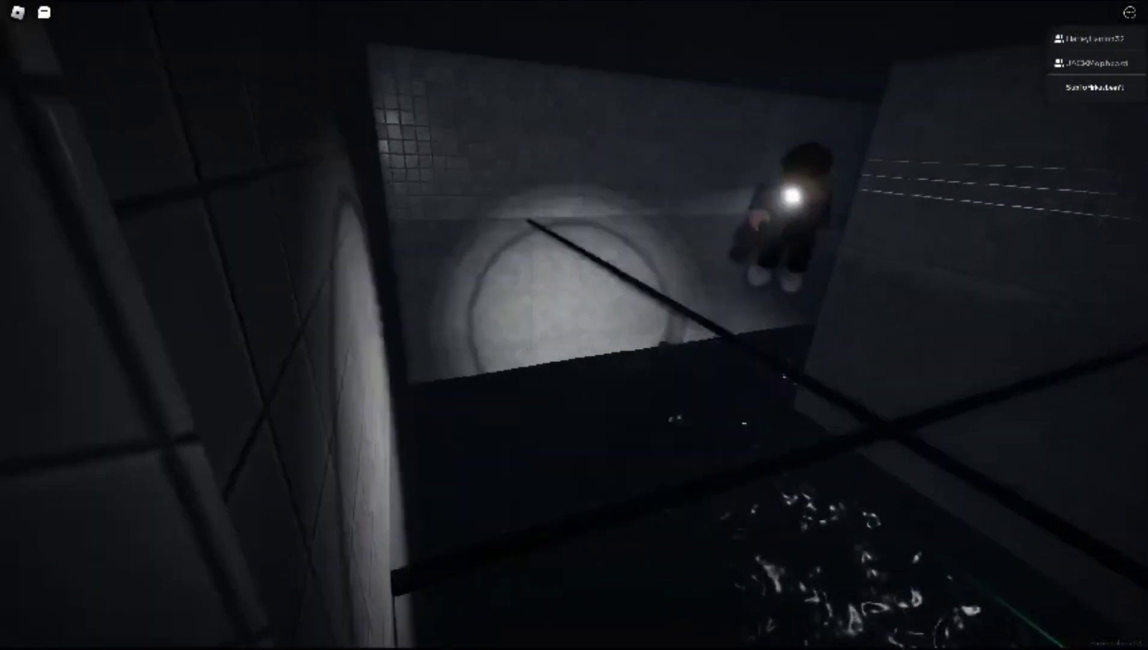
{"action": "key", "text": "w"}
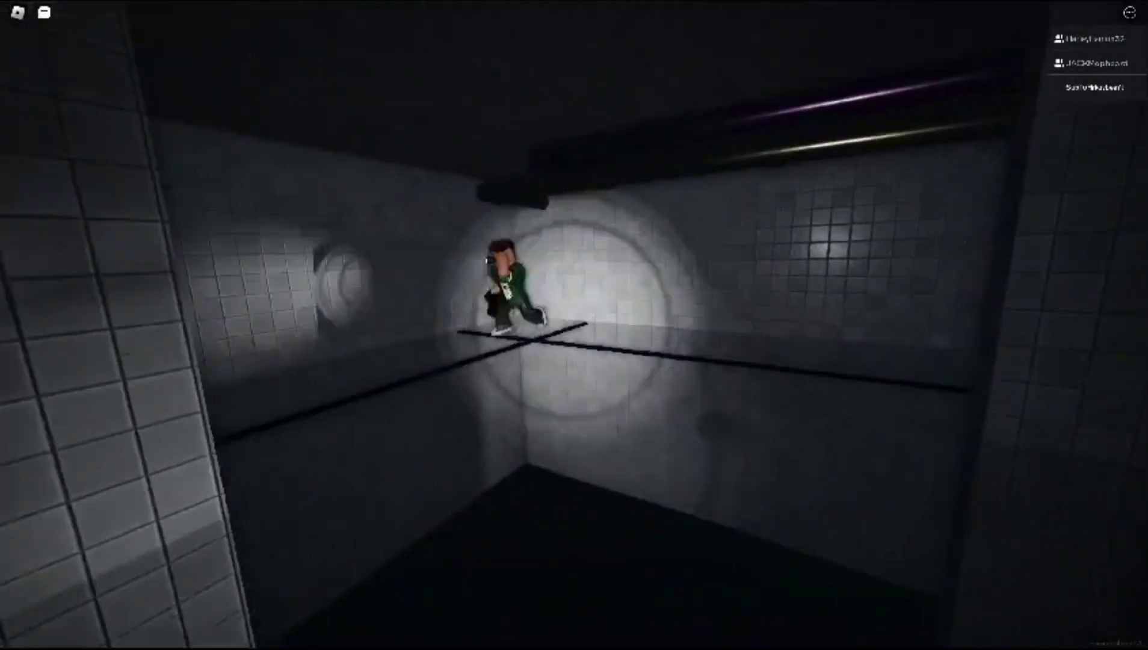
{"action": "key", "text": "w"}
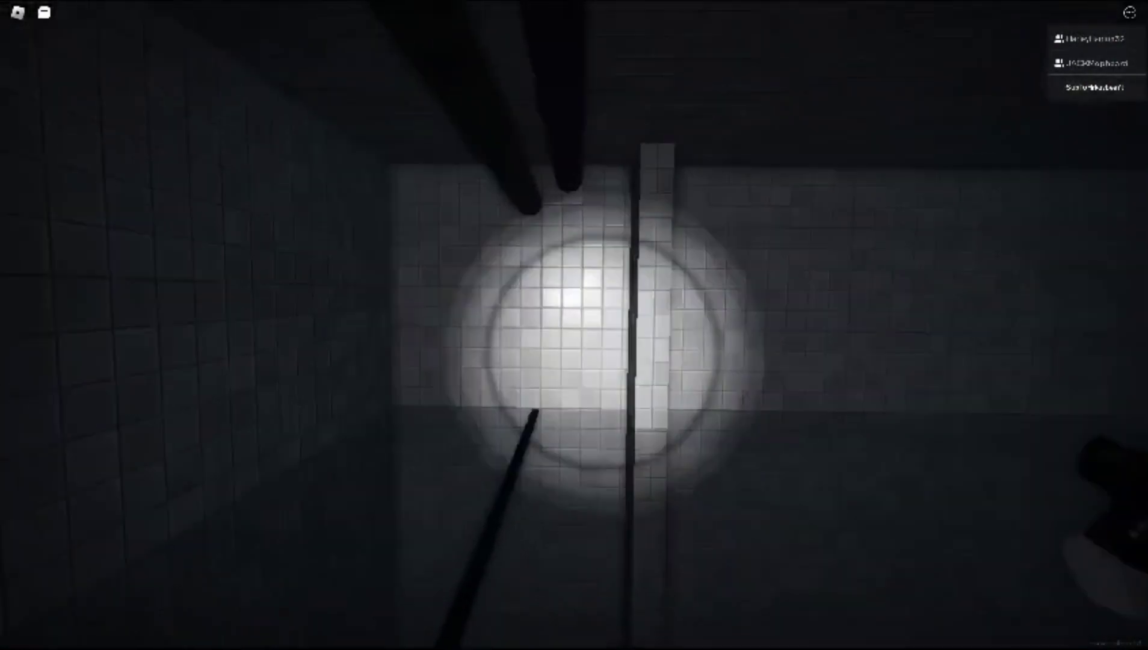
{"action": "key", "text": "w"}
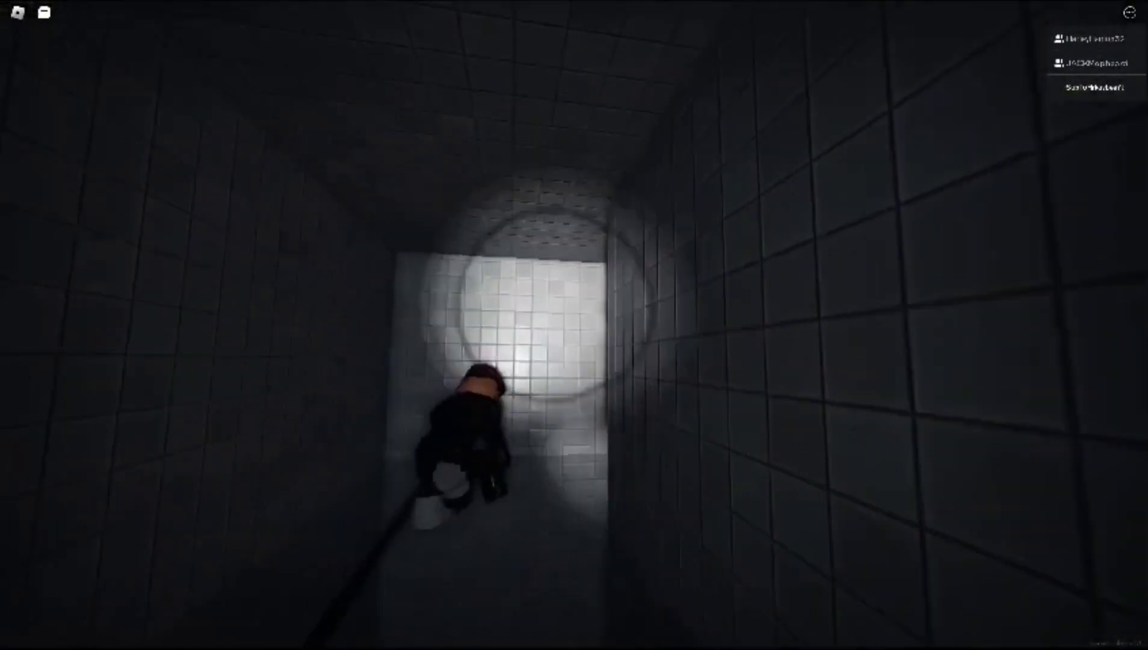
{"action": "key", "text": "w"}
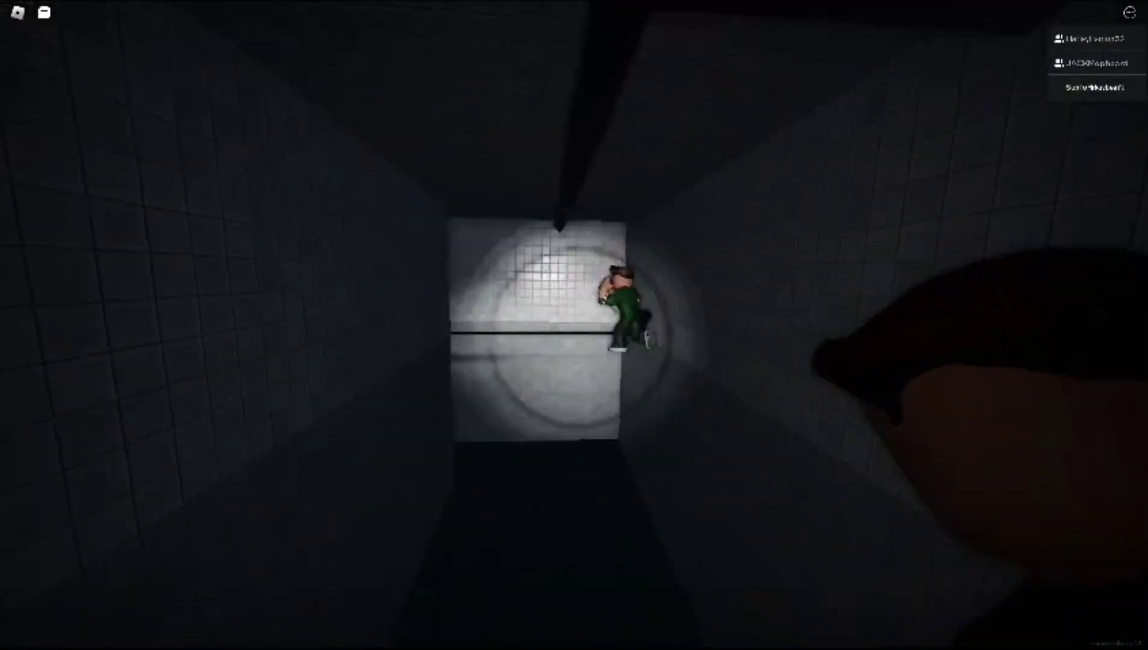
{"action": "key", "text": "w"}
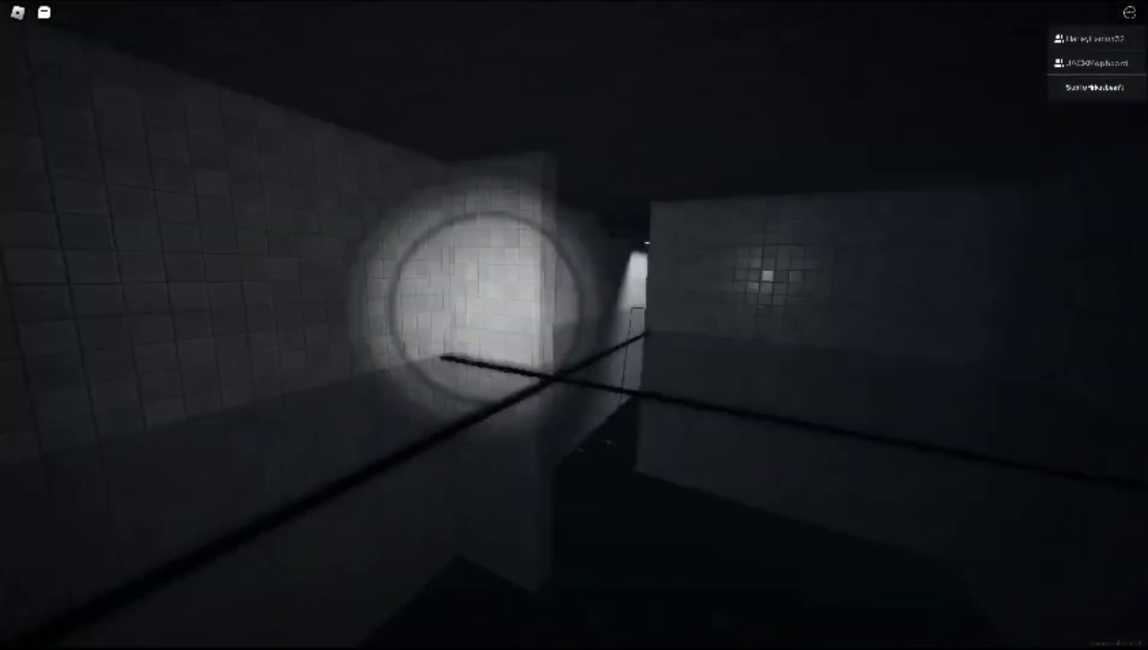
{"action": "key", "text": "w"}
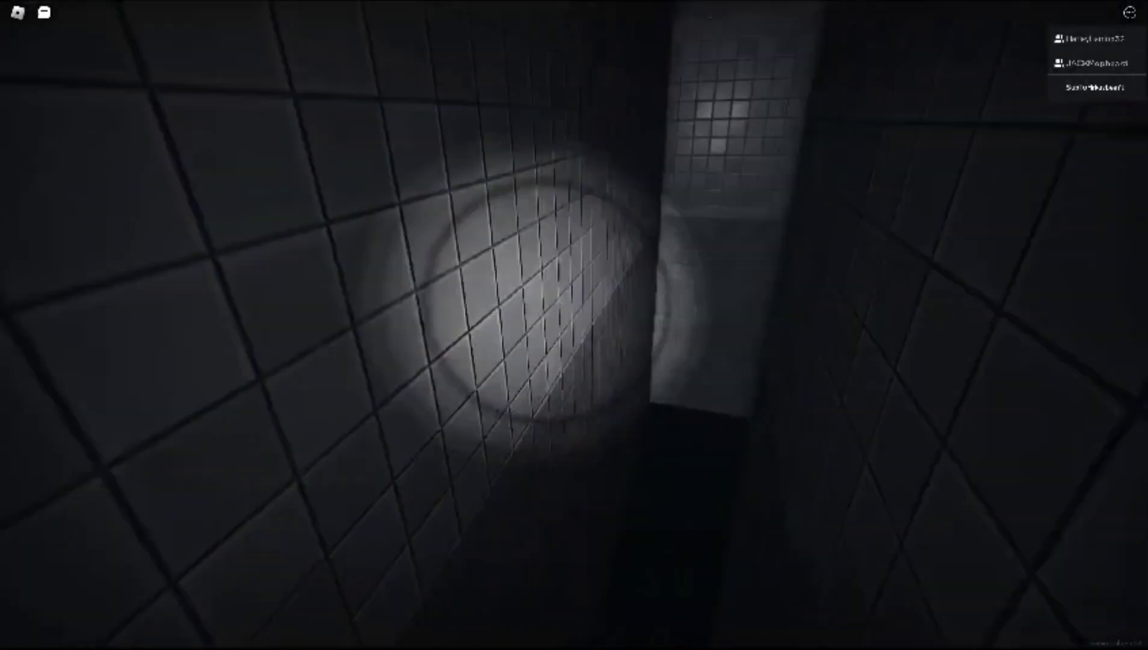
{"action": "key", "text": "w"}
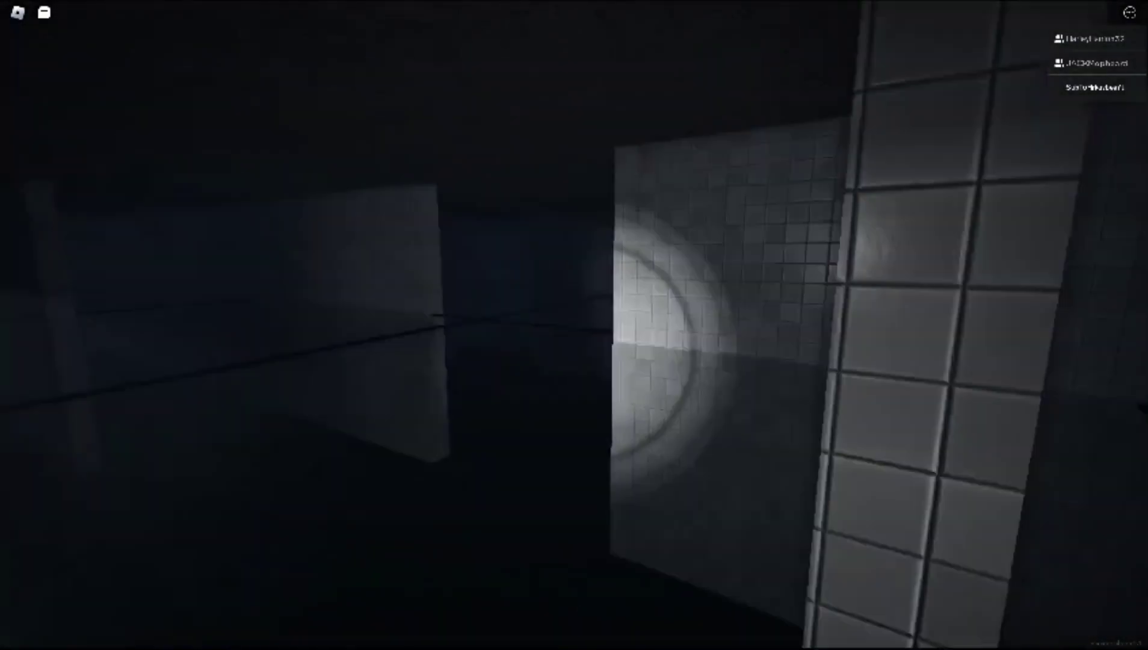
{"action": "key", "text": "w"}
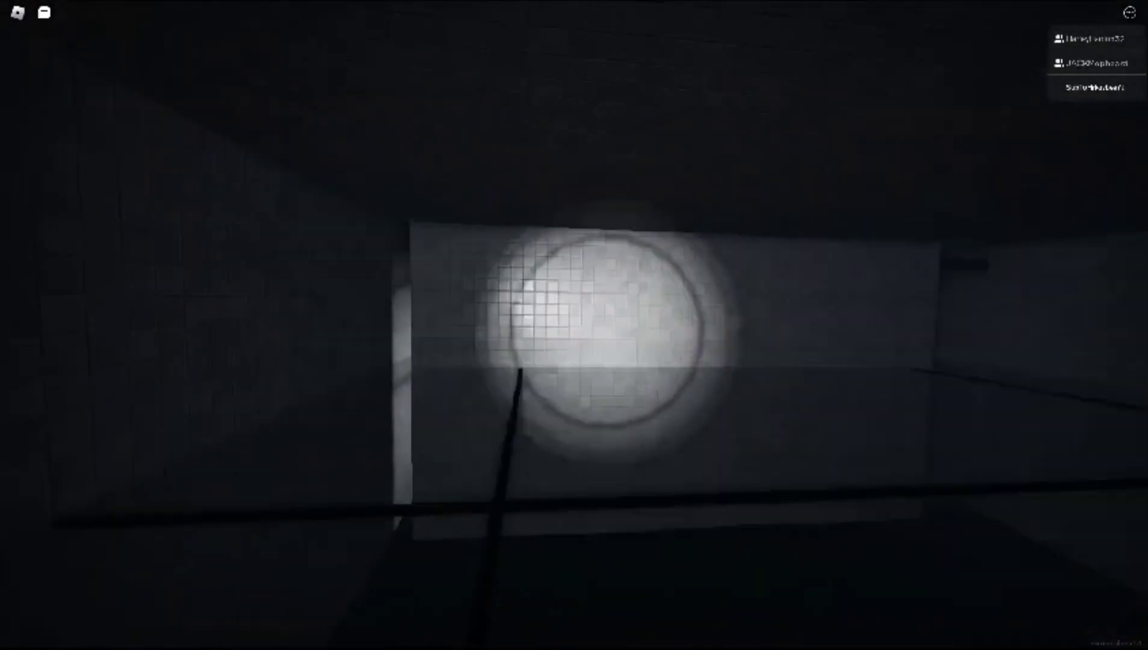